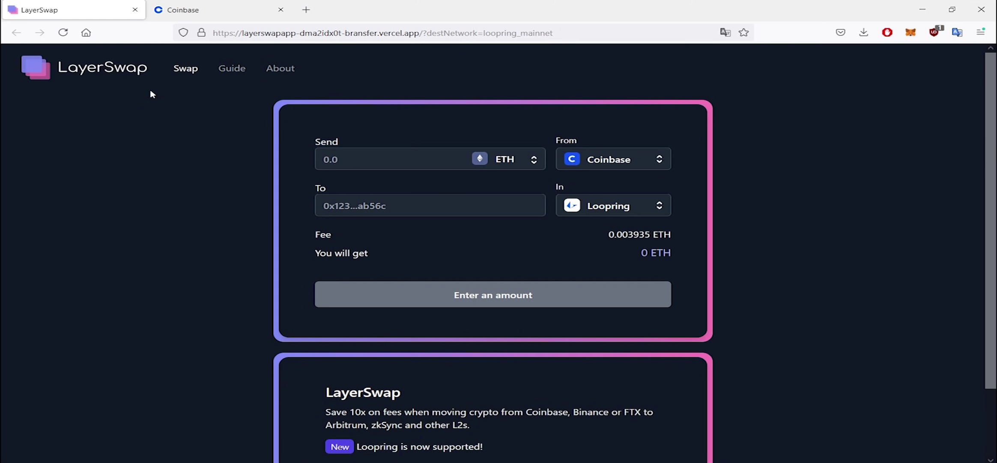
Enter 0.1 ETH to send from Coinbase to Loopring, quoting 0.095565 ETH received.
click(371, 162)
text(0)
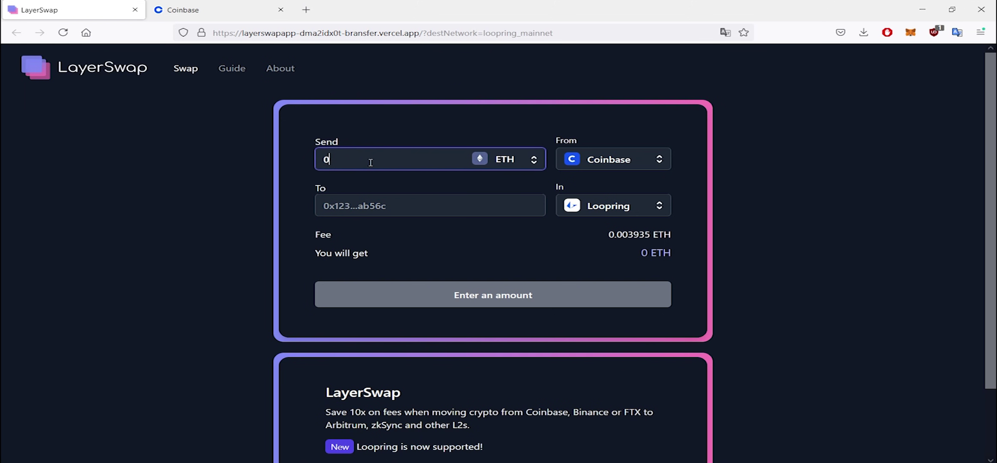
text(.1)
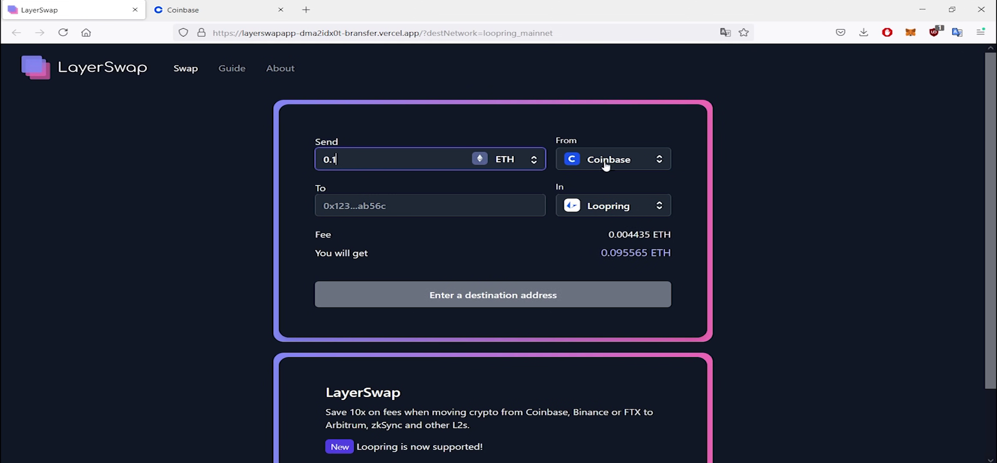
click(611, 166)
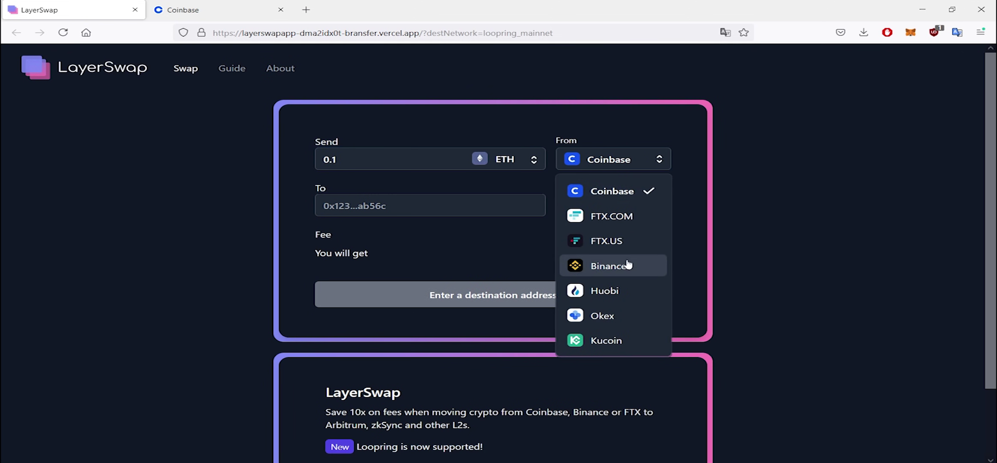
click(645, 195)
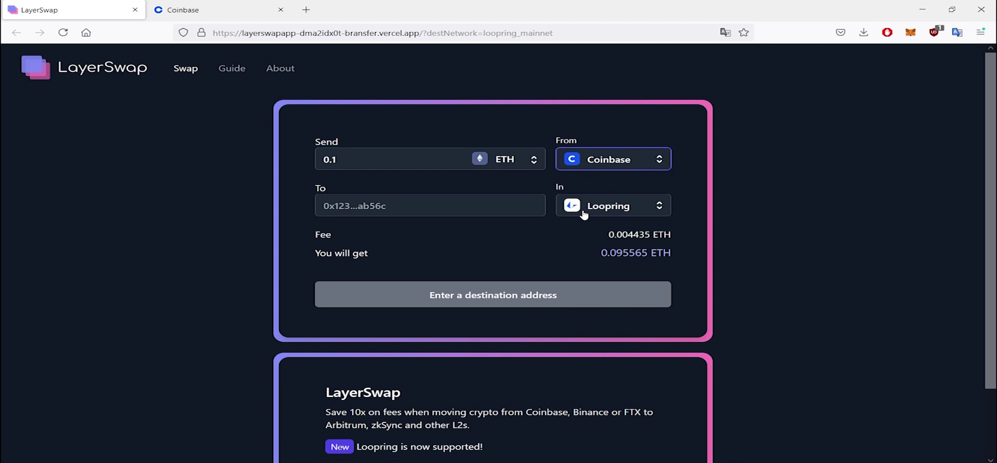
click(584, 212)
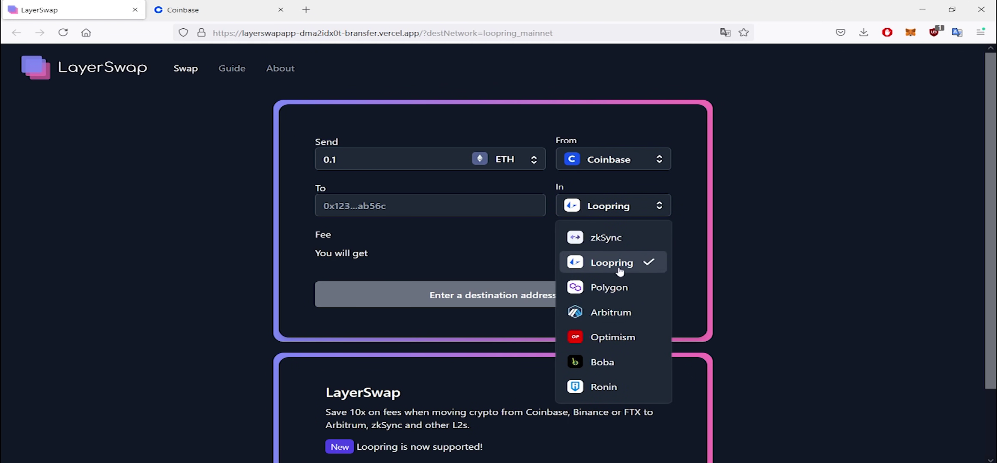
click(646, 270)
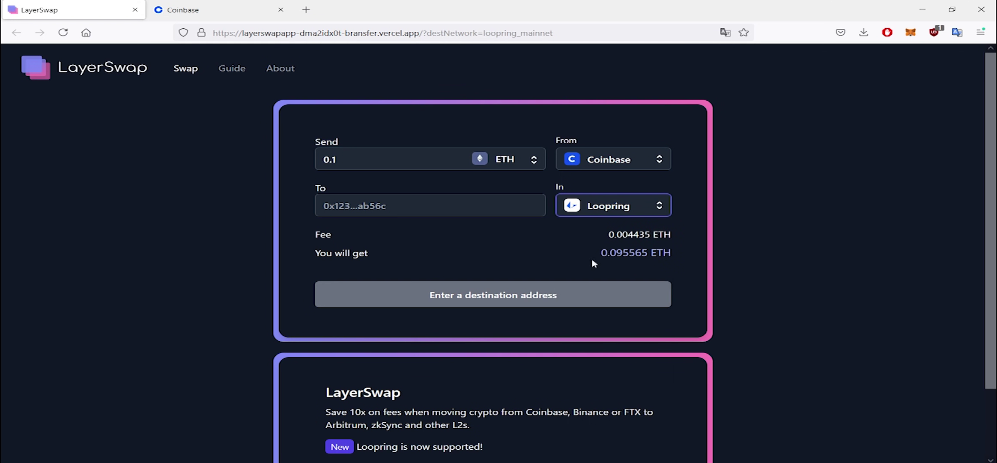
Paste the Loopring destination wallet address and approve the MetaMask confirmation.
click(436, 206)
key(ctrl+v)
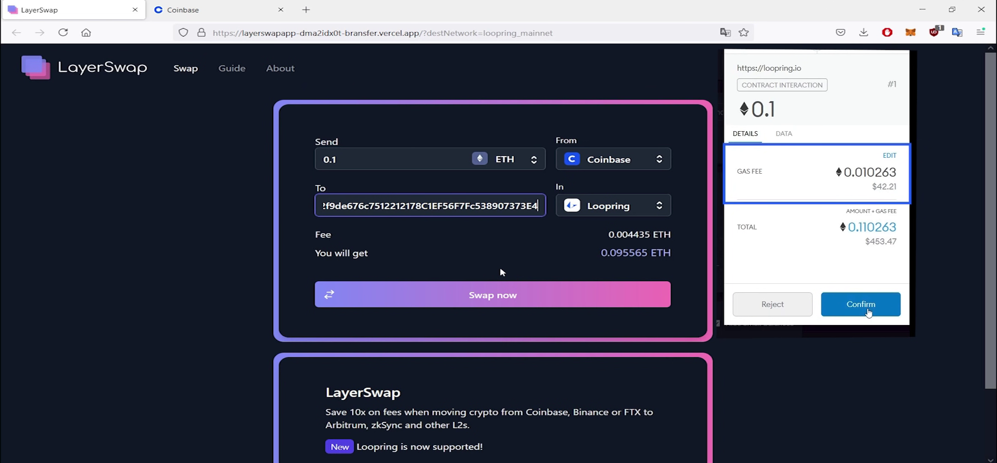
click(868, 312)
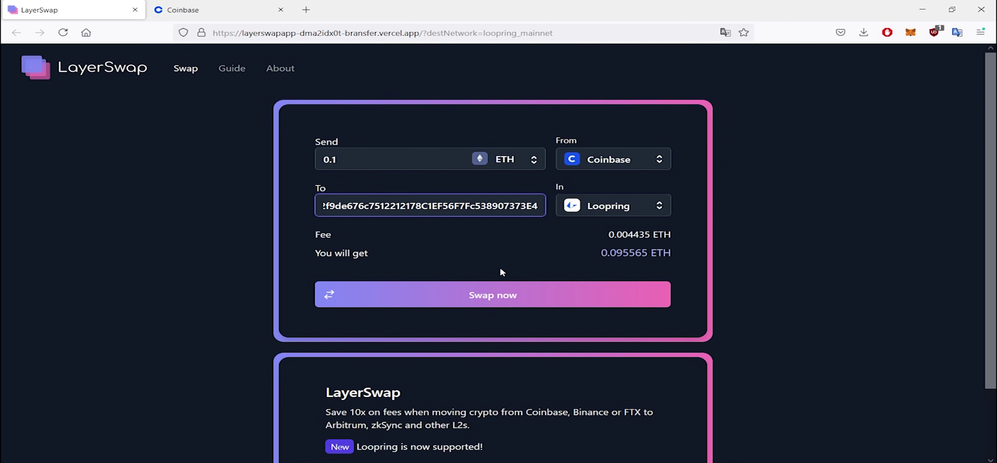
Start the swap, register a new Bransfer account with email and password, and log in.
click(508, 295)
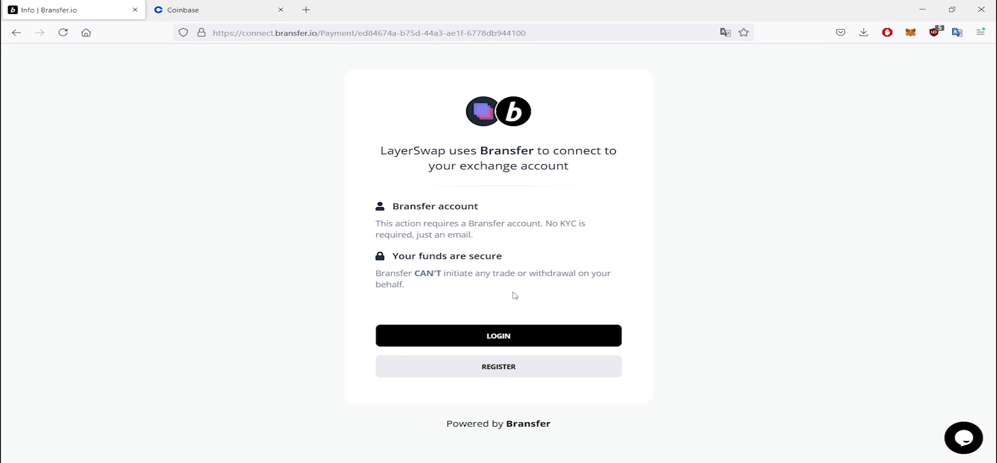
click(517, 374)
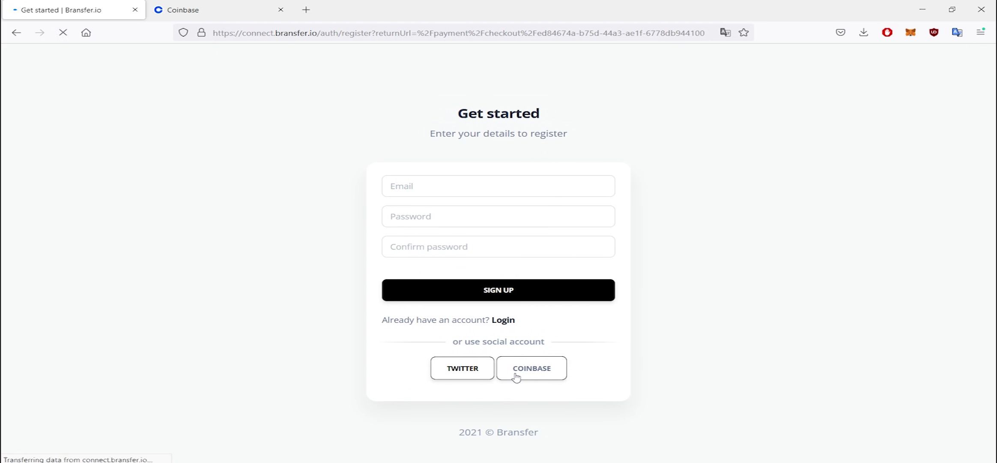
click(480, 190)
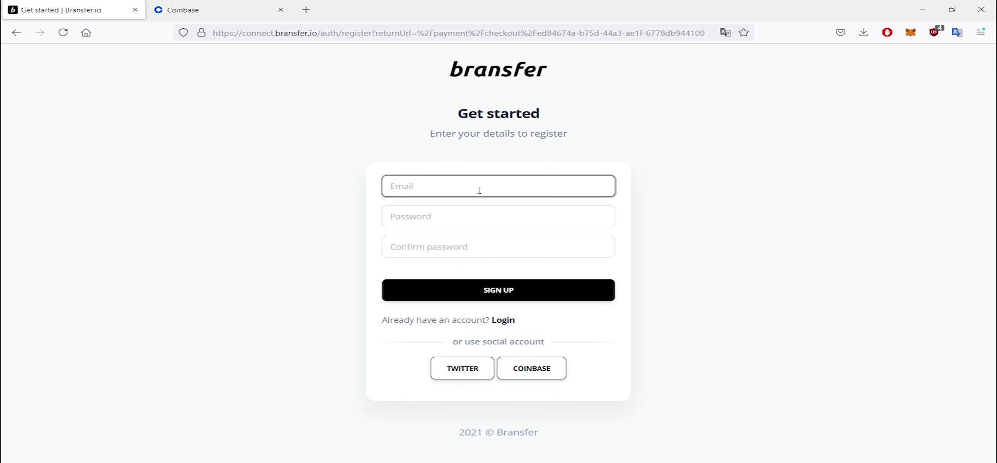
click(480, 289)
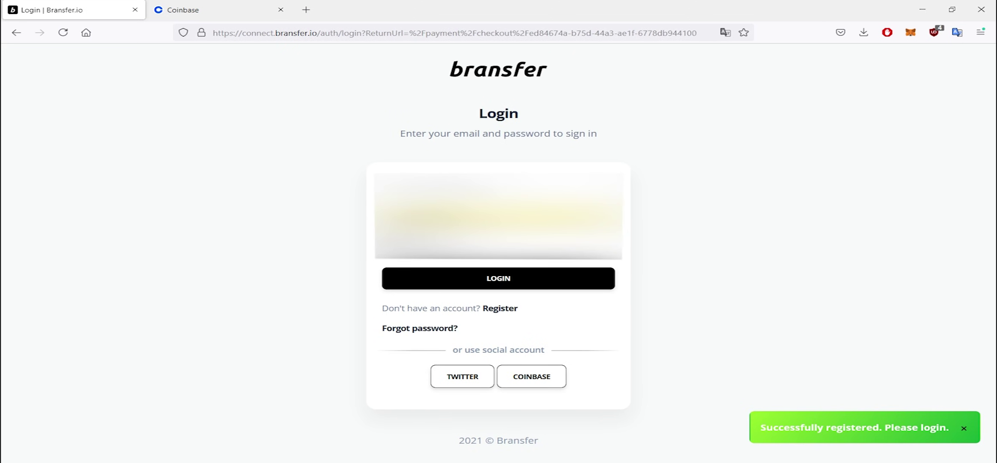
click(512, 283)
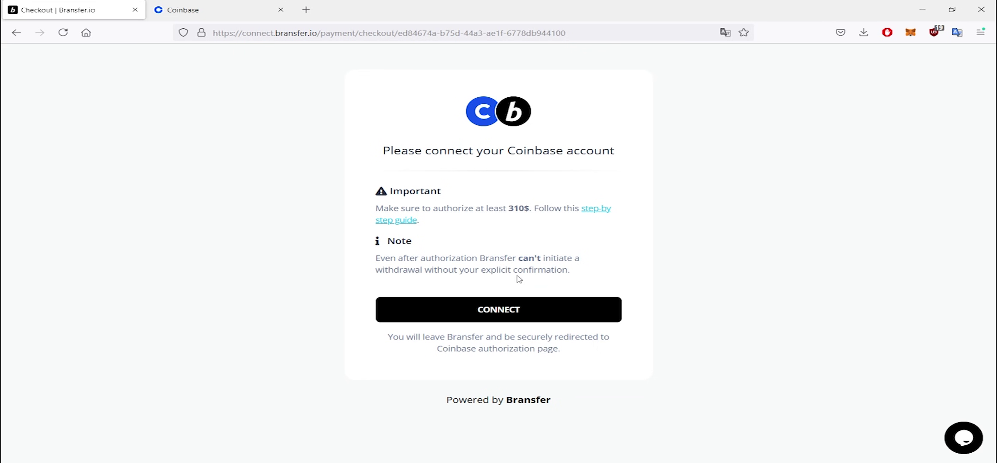
Connect Coinbase by signing in and verifying with the 7-digit SMS code.
click(514, 309)
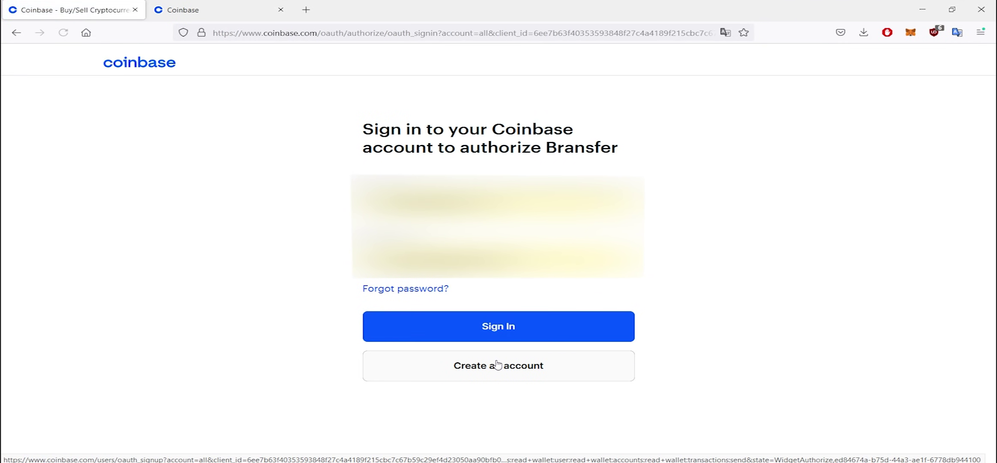
click(498, 335)
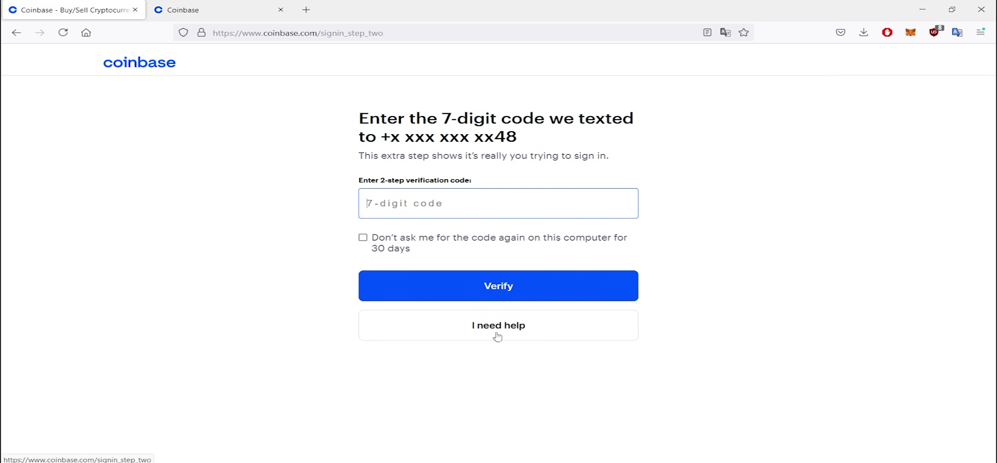
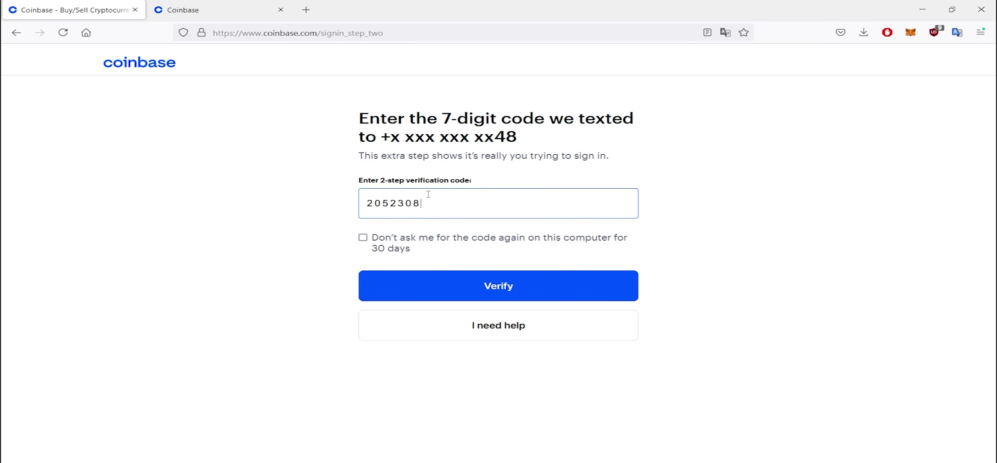
click(486, 297)
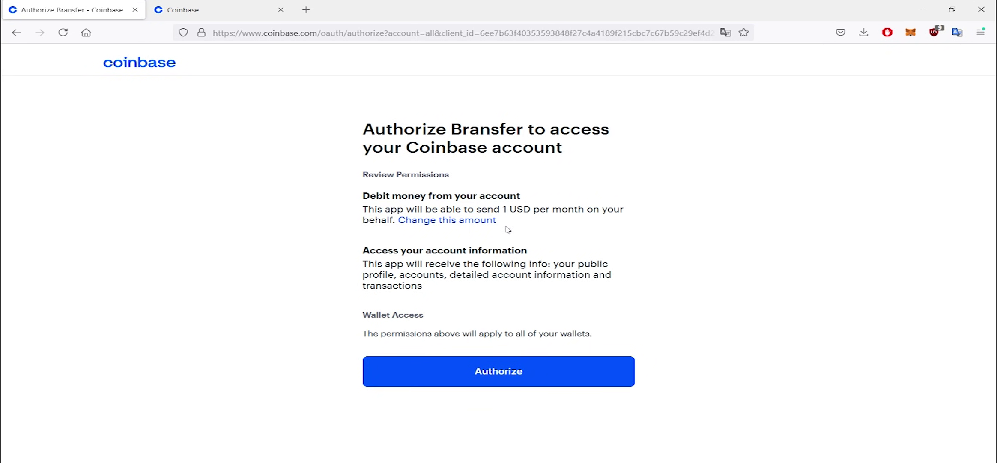
Change Bransfer's monthly limit from 1.0 to 311 USD, save it, and authorize access.
click(475, 223)
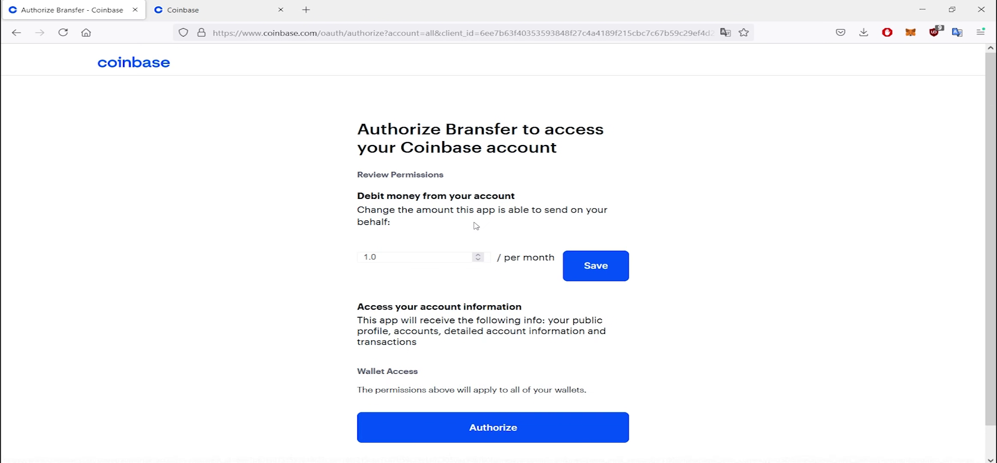
triple_click(441, 259)
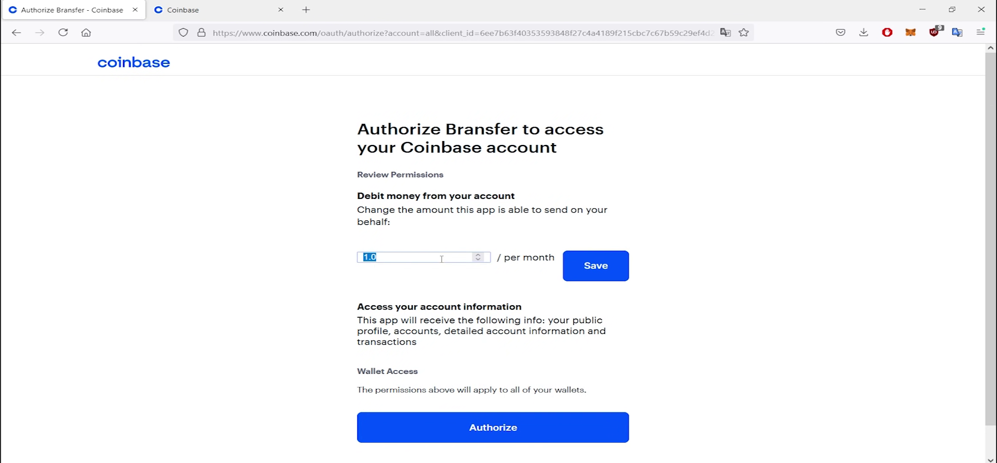
text(311)
click(431, 275)
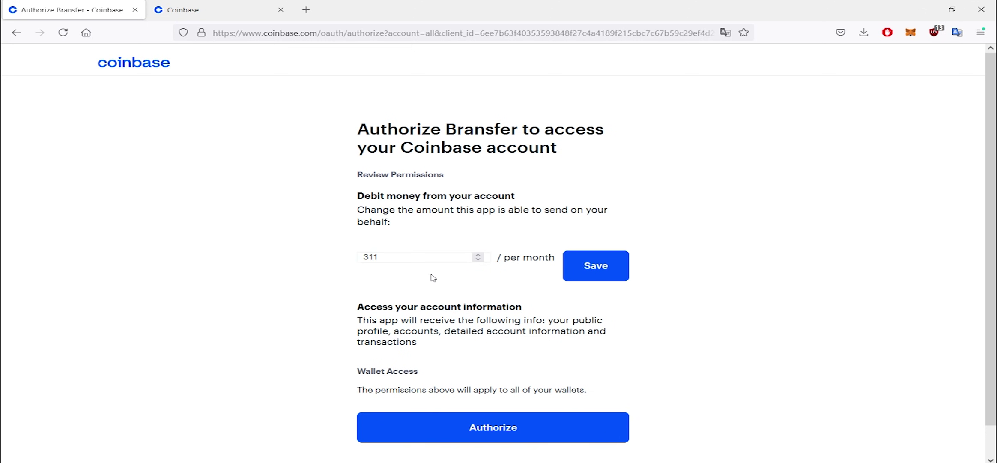
click(577, 275)
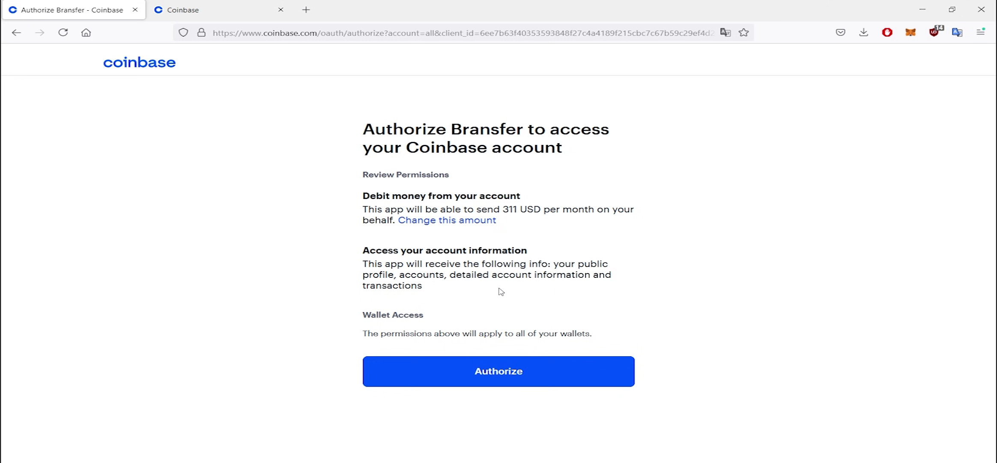
click(516, 379)
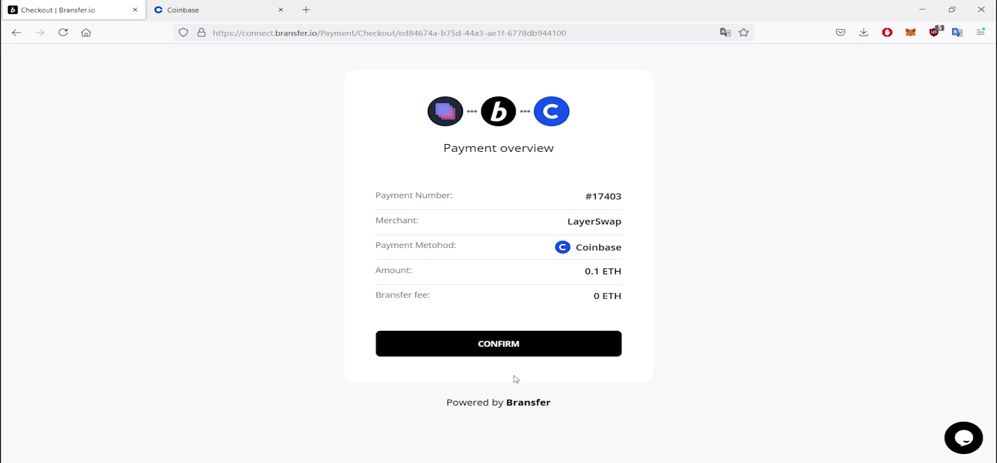
Confirm the 0.1 ETH payment to LayerSwap and paste in the Coinbase 2FA code.
click(496, 352)
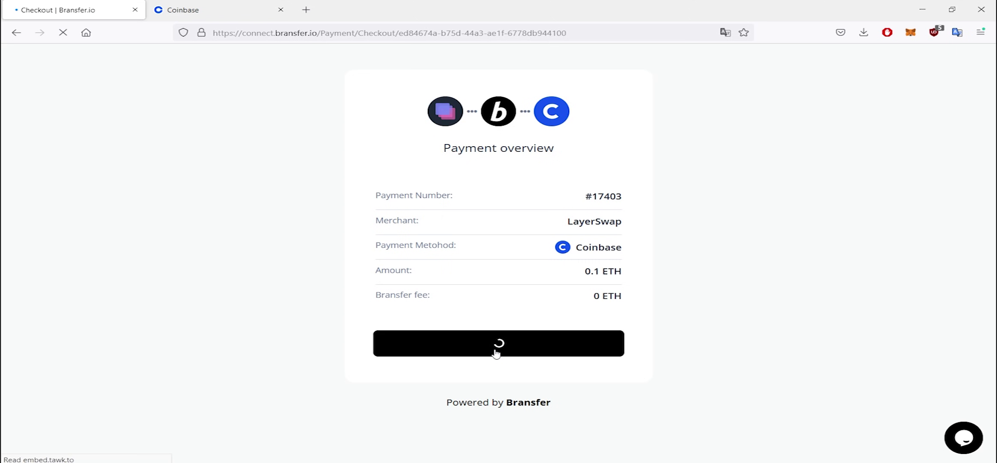
key(ctrl+v)
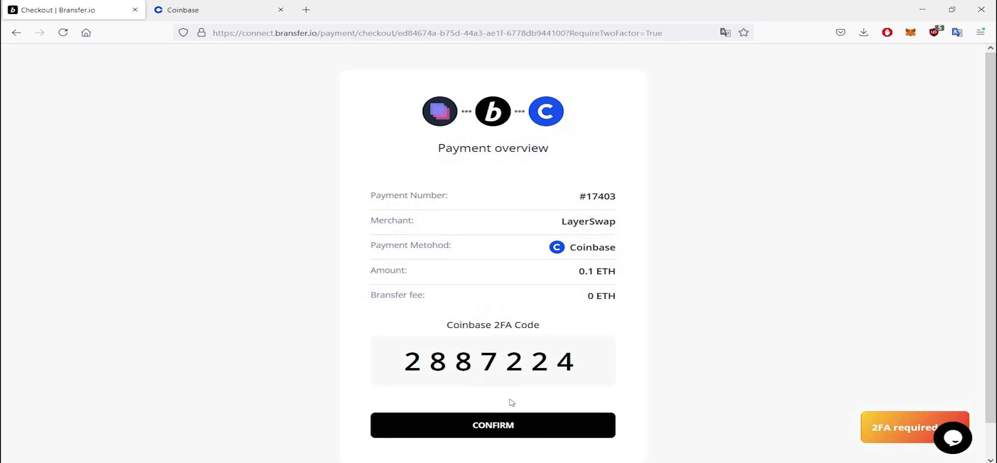
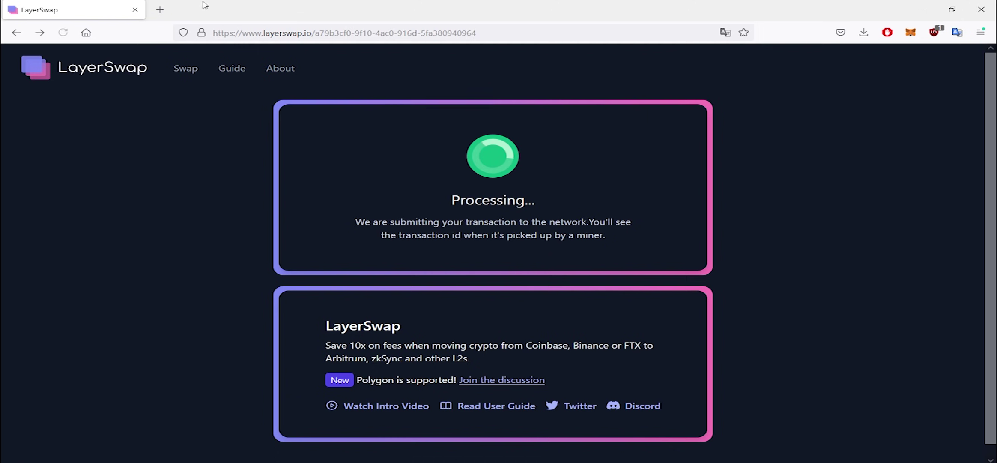
Open loopring.io in a new browser tab to check the Loopring Layer2 wallet.
click(170, 14)
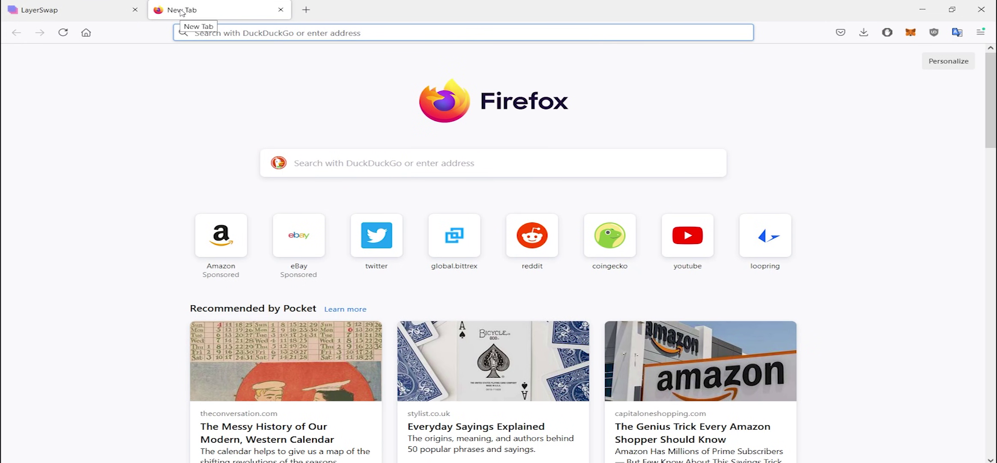
text(loopring.io/)
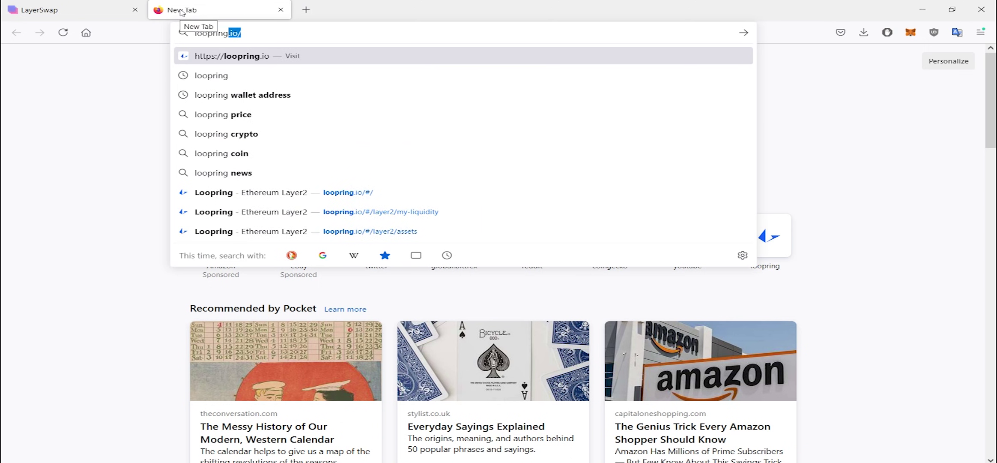
key(Return)
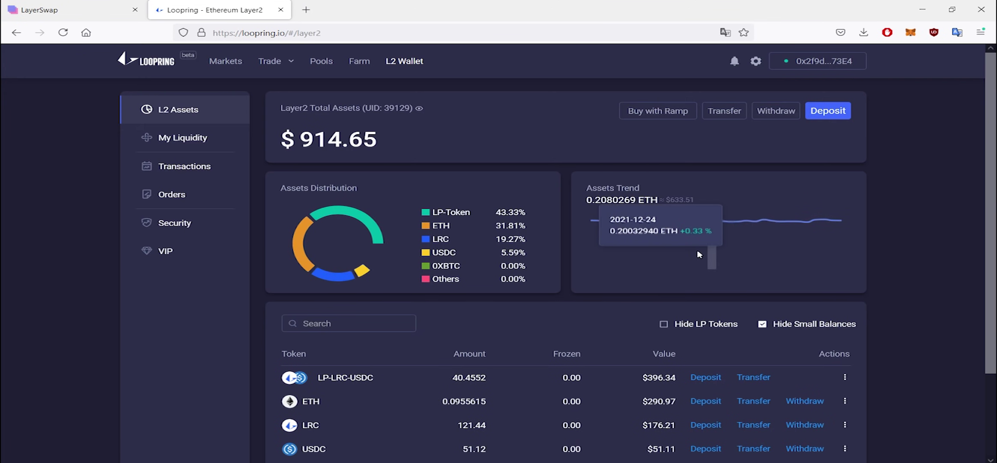
click(190, 167)
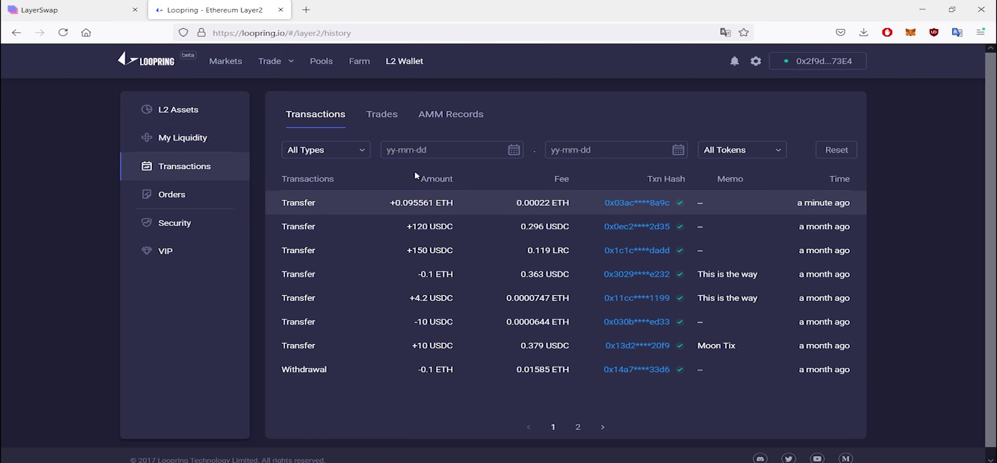
click(185, 126)
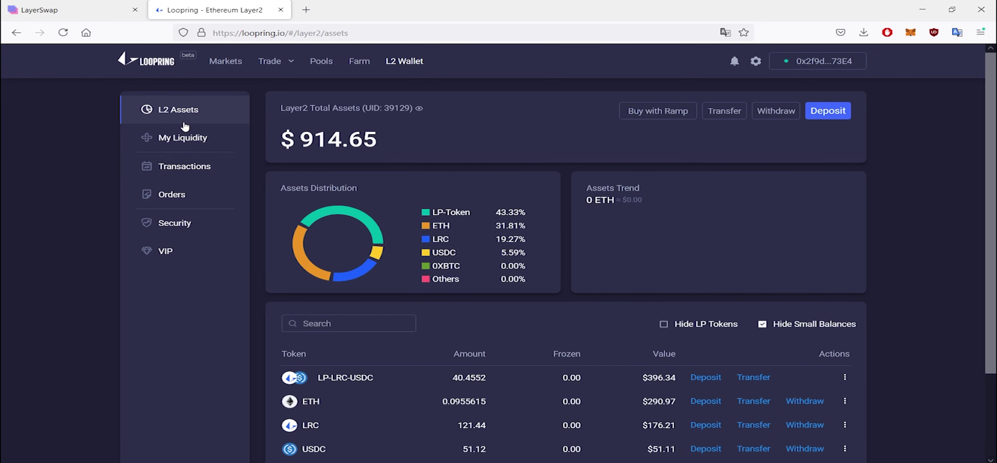
scroll(592, 205, down, 2)
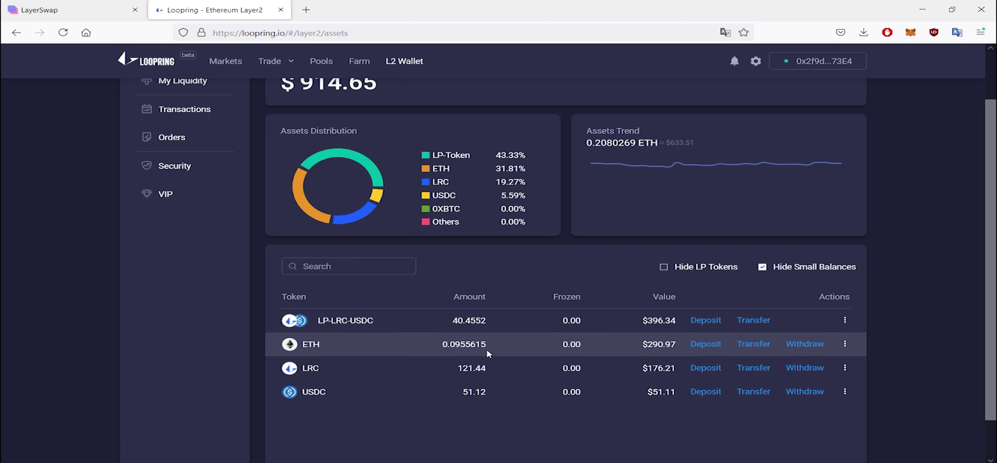
scroll(487, 350, up, 2)
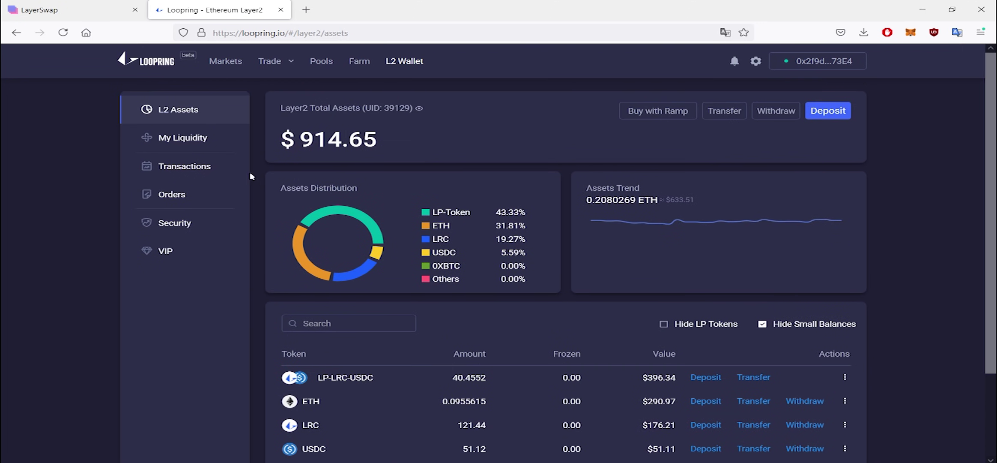